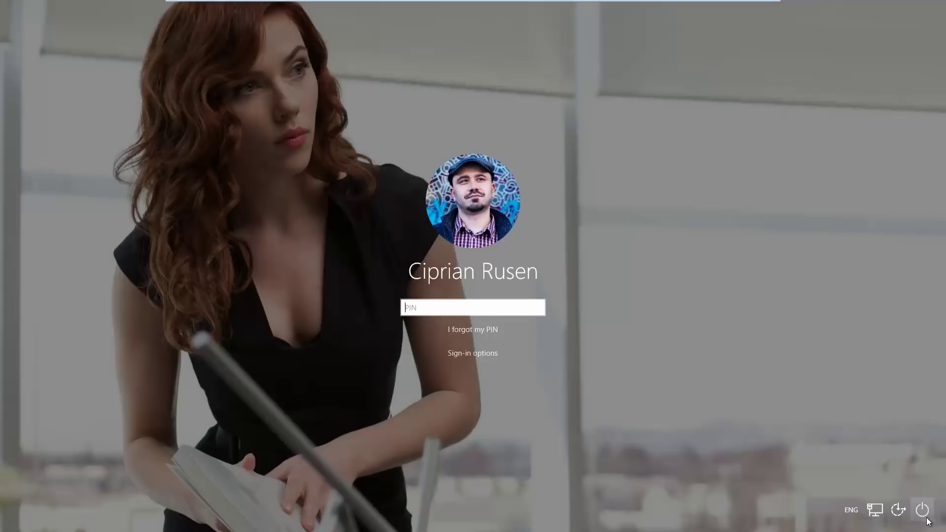
- Restart into recovery, then go to Troubleshoot > Advanced options > See more recovery options
left_click(930, 524)
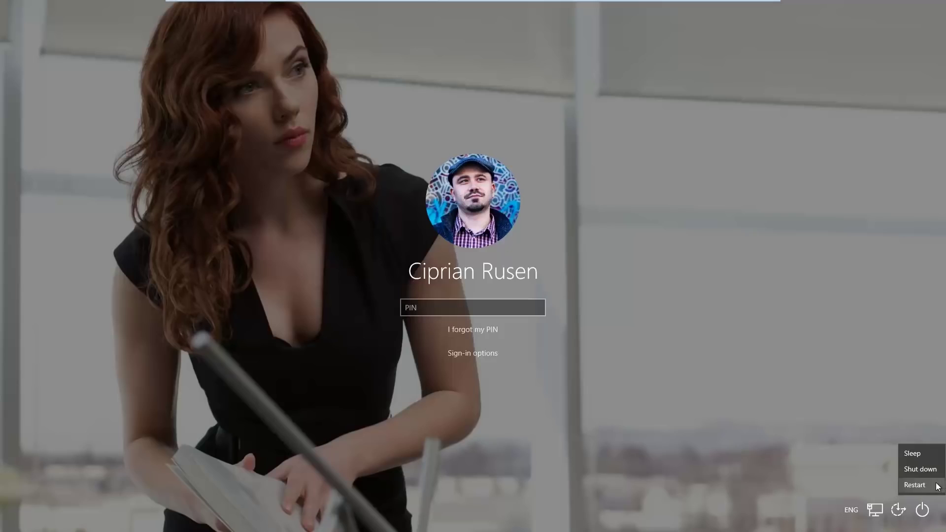
left_click(939, 485)
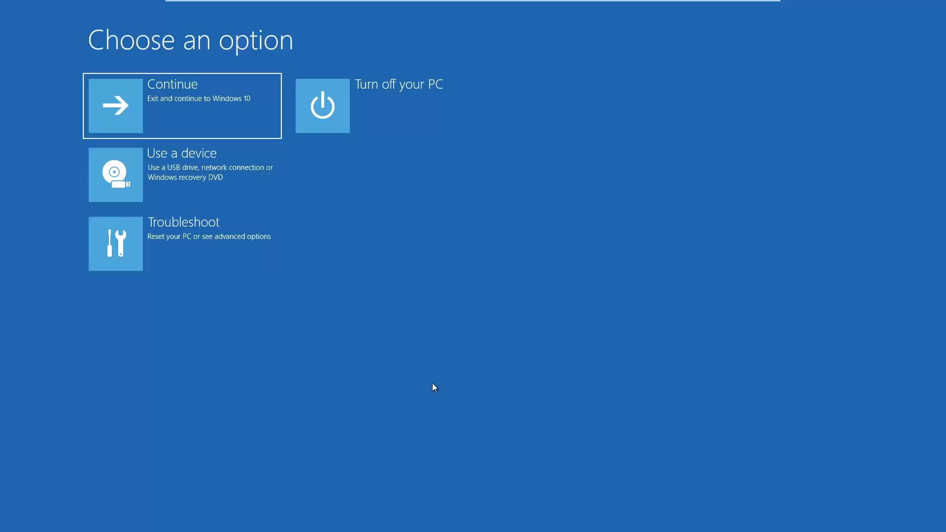
left_click(196, 245)
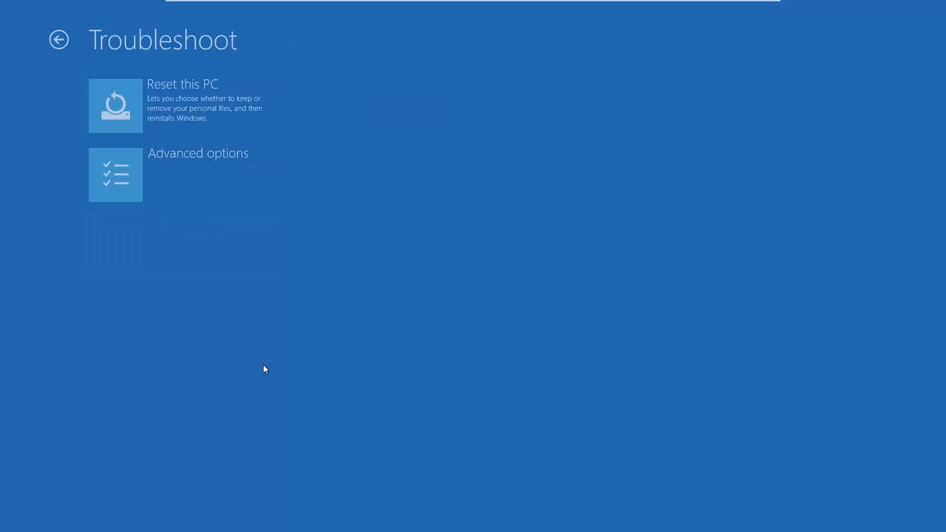
left_click(200, 203)
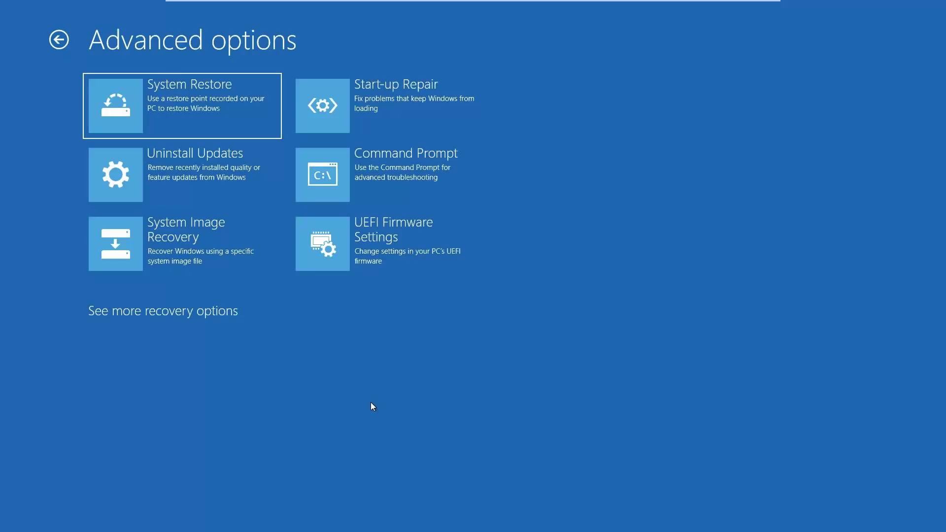
left_click(208, 315)
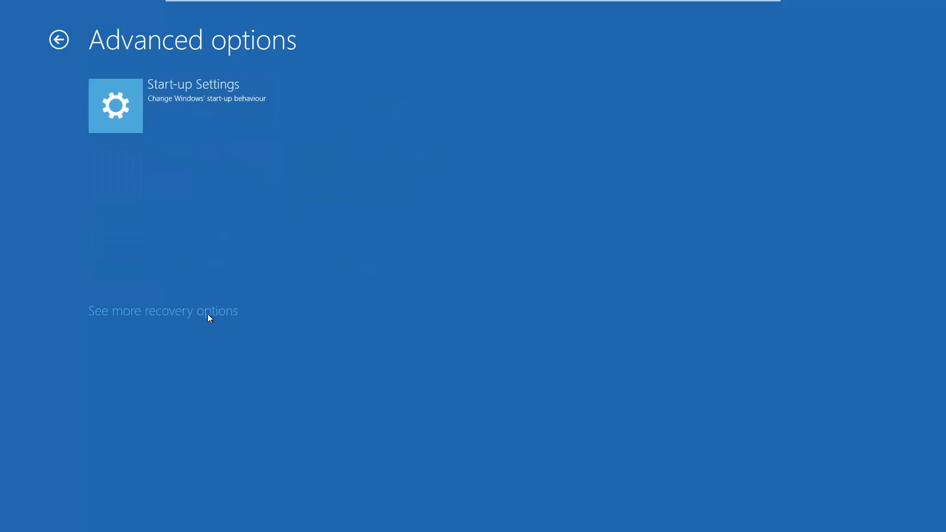
- Open Start-up Settings and restart to reach the numbered boot options list
left_click(251, 124)
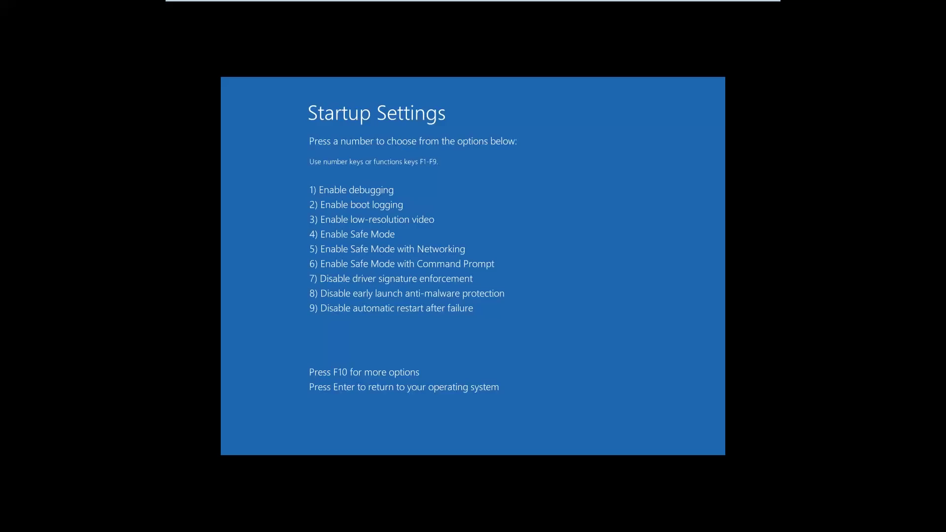
- Choose option 4, Enable Safe Mode, to boot Windows
key("4")
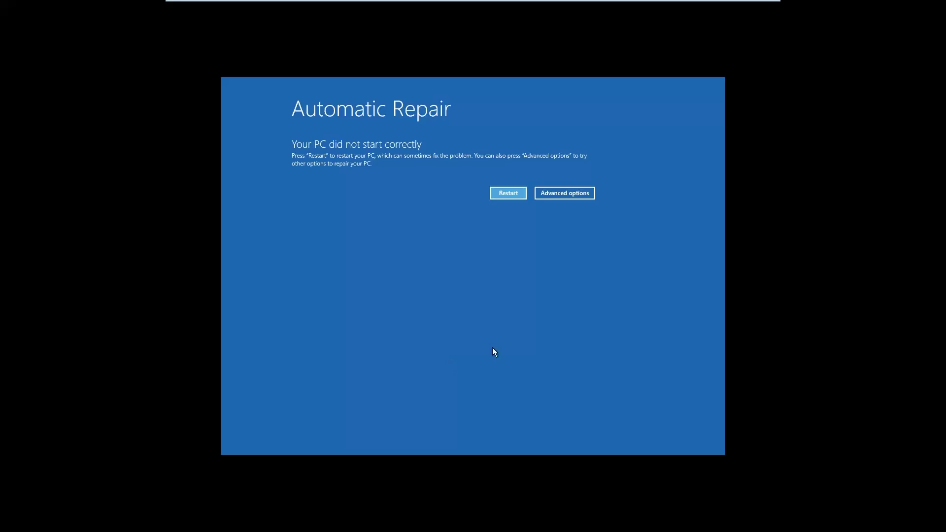
- From Automatic Repair, go to Troubleshoot > Advanced options > Start-up Settings and restart
left_click(583, 194)
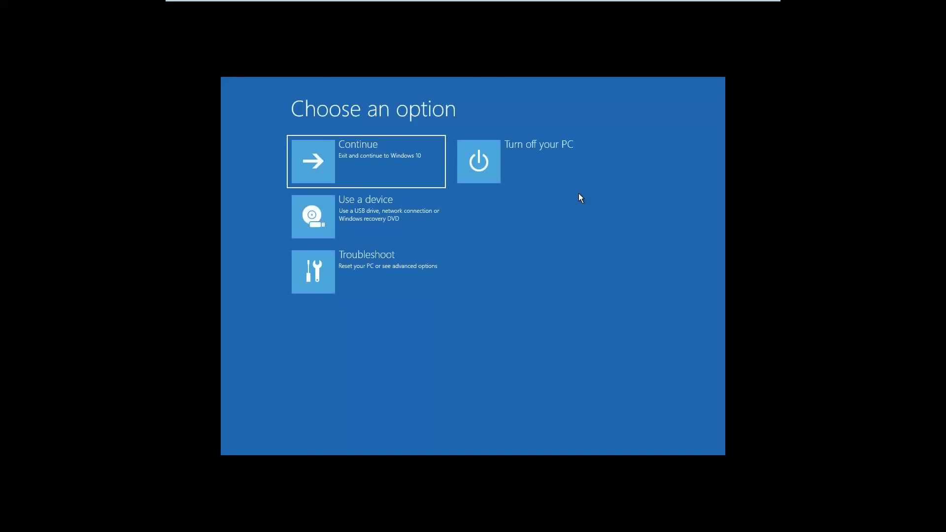
left_click(401, 291)
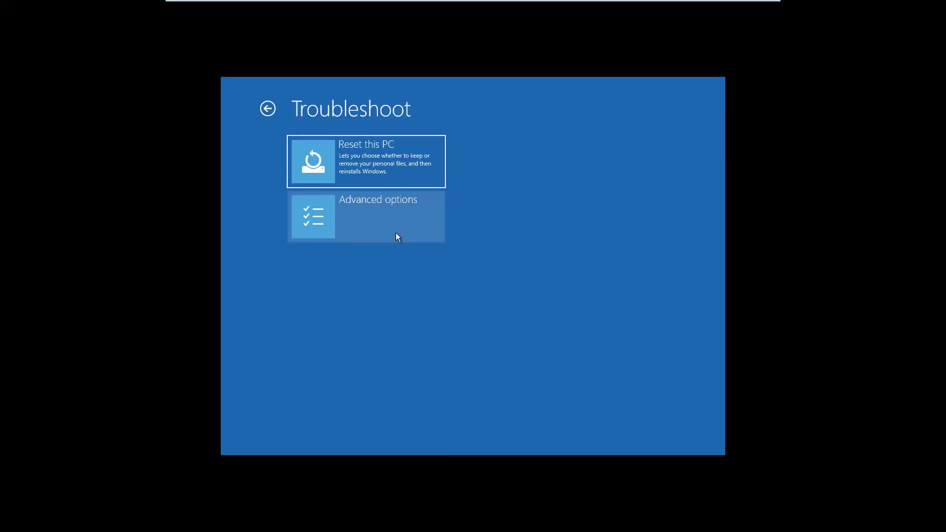
left_click(399, 237)
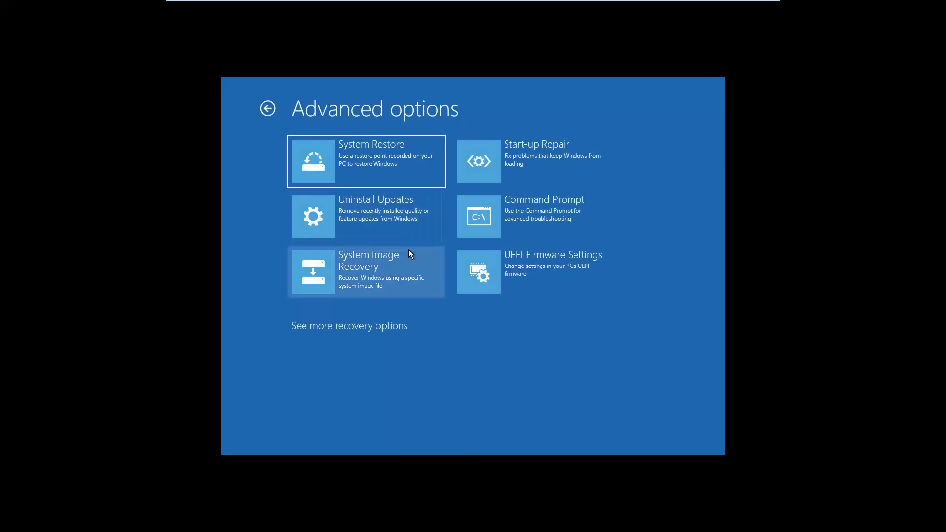
left_click(362, 330)
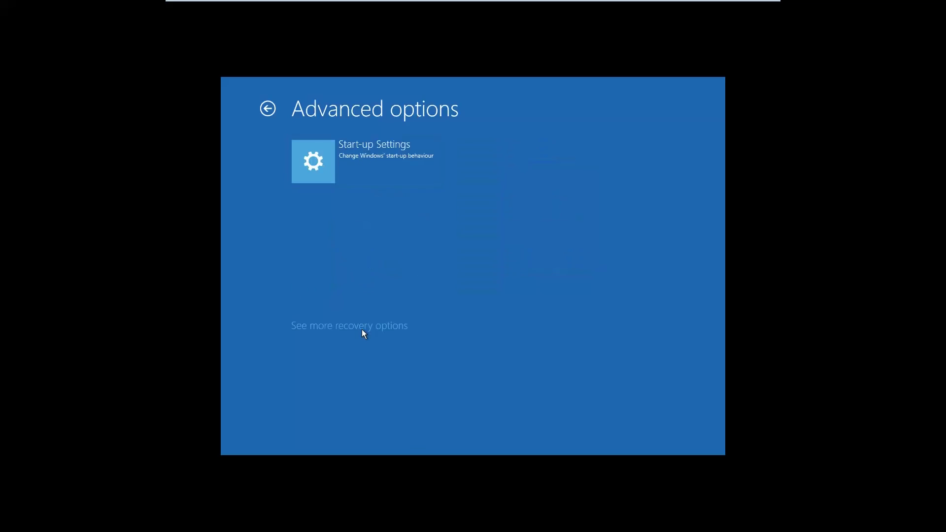
left_click(418, 175)
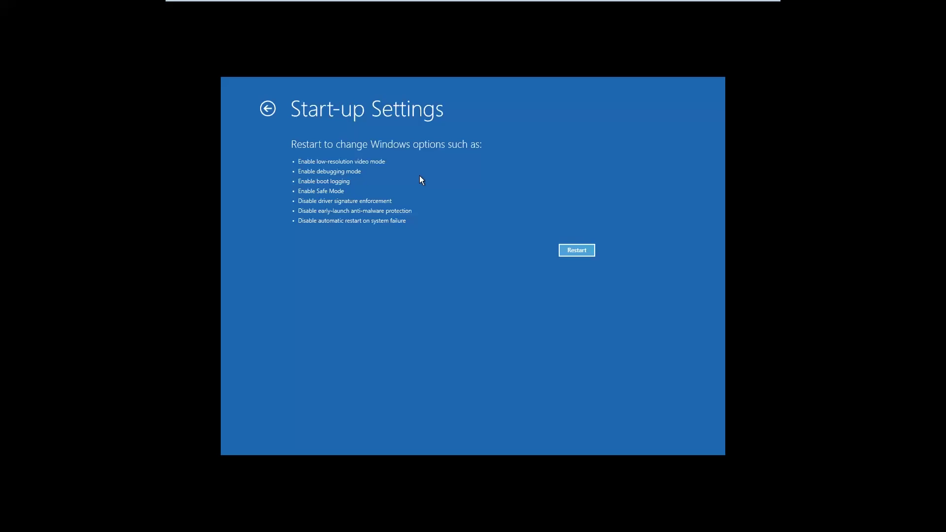
left_click(573, 249)
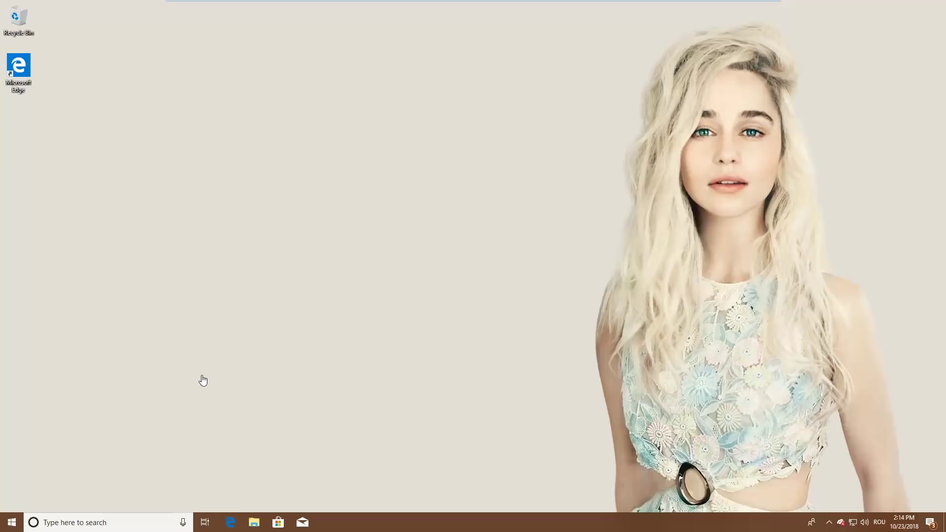
- Search for 'system confi' and launch System Configuration
left_click(105, 521)
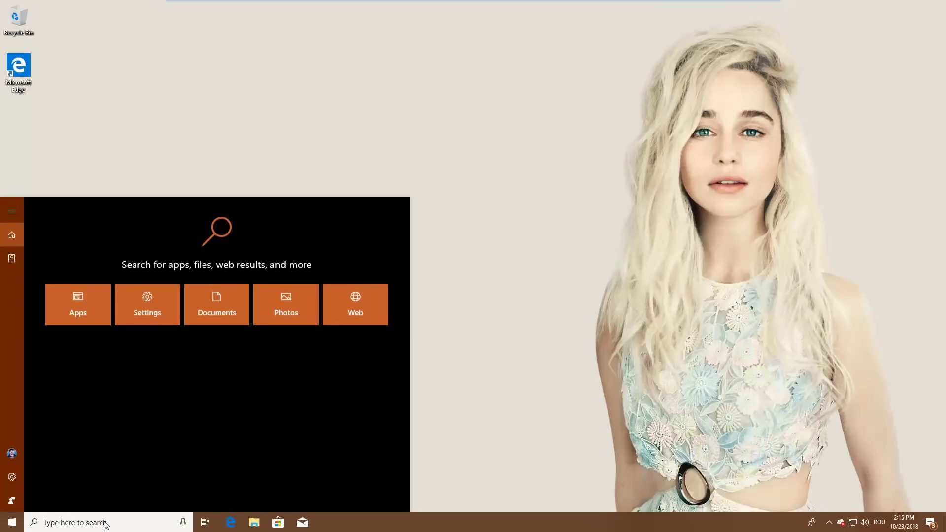
type("system confi")
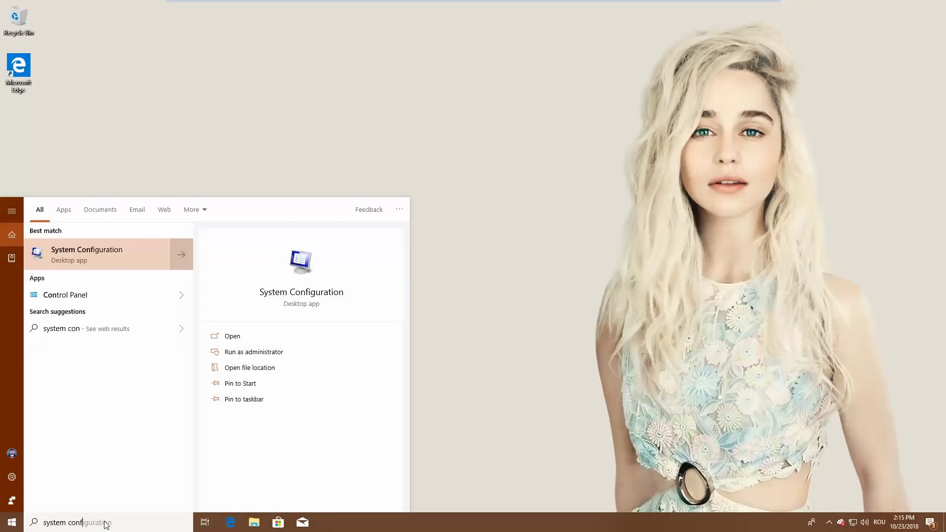
left_click(118, 271)
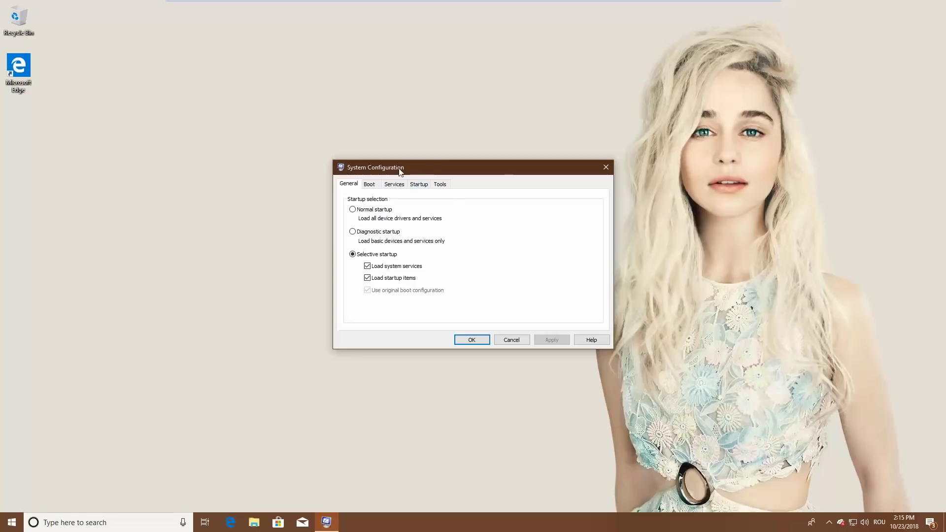
left_click_drag(397, 169, 303, 195)
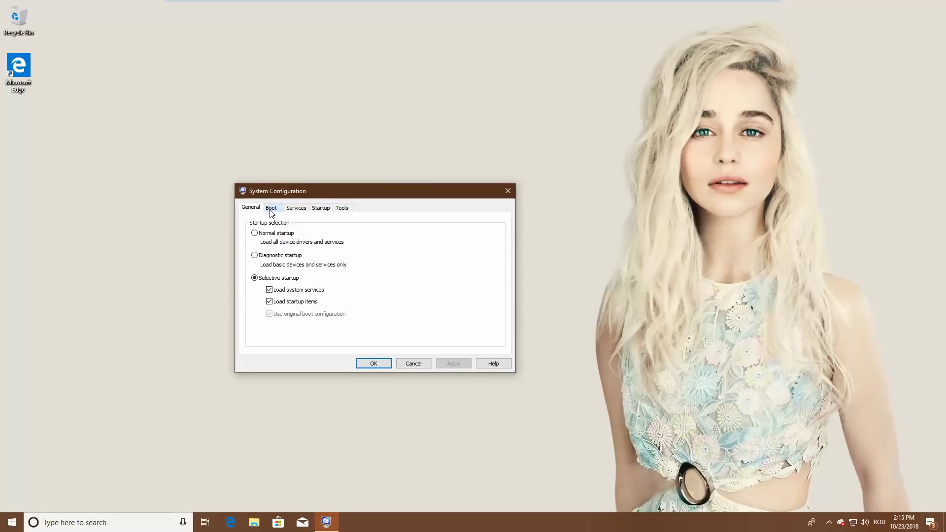
- On the Boot tab, enable Safe boot (Minimal) and apply with OK
left_click(271, 209)
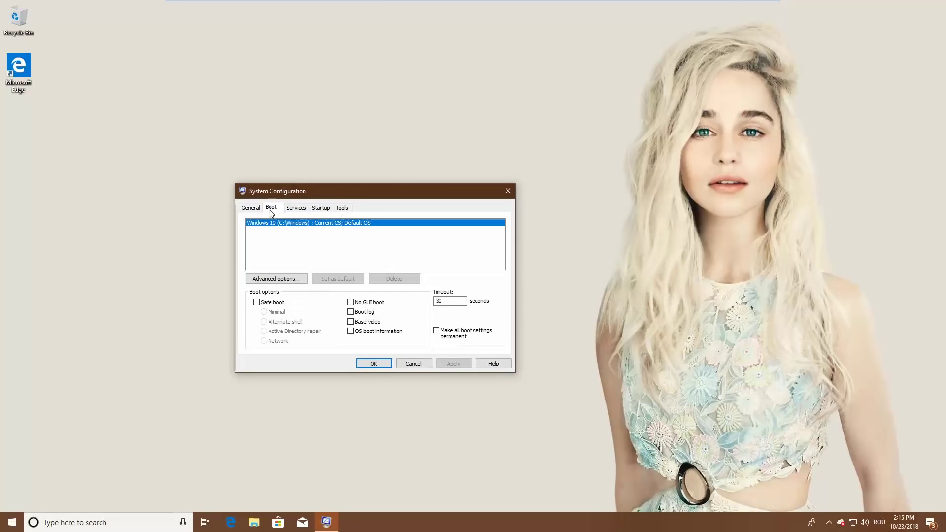
left_click(275, 306)
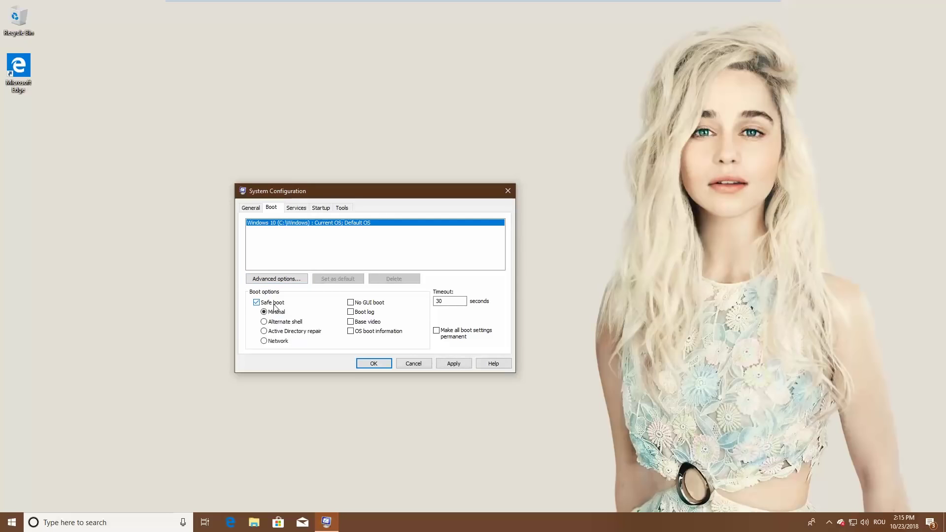
left_click(369, 363)
left_click_drag(388, 260, 371, 266)
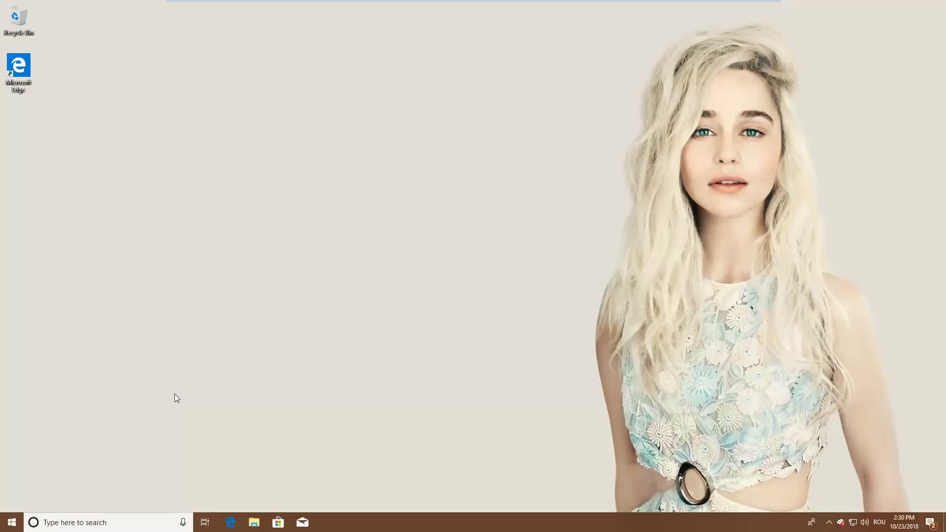
- Use Restart now under Advanced startup in Settings > Update & Security > Recovery
left_click(12, 522)
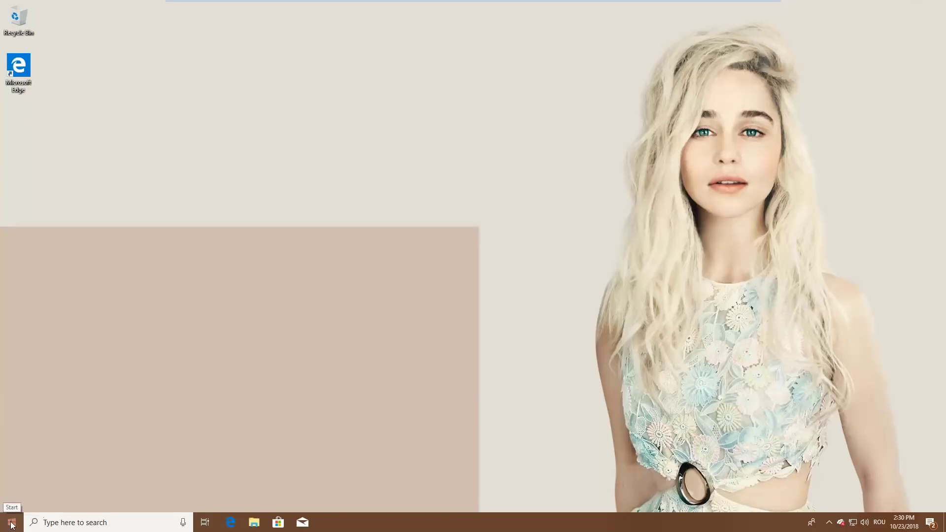
left_click(13, 485)
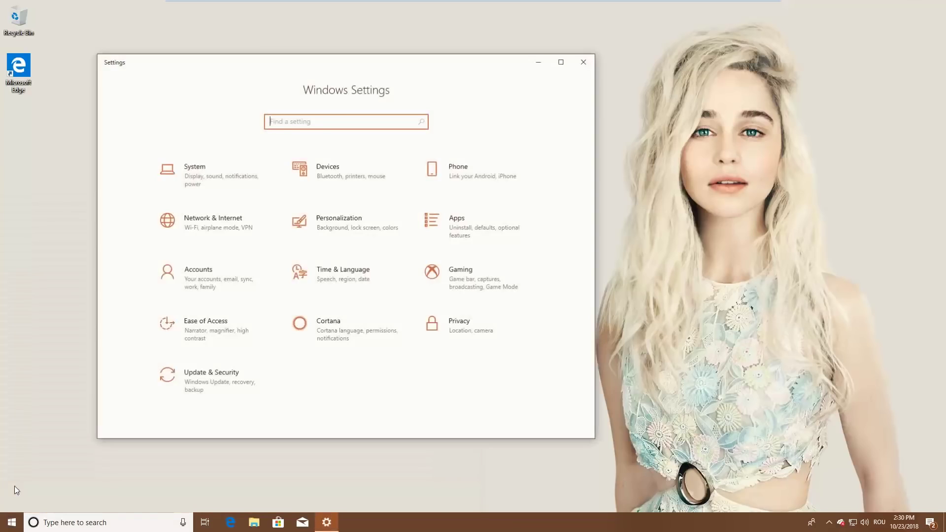
left_click(226, 398)
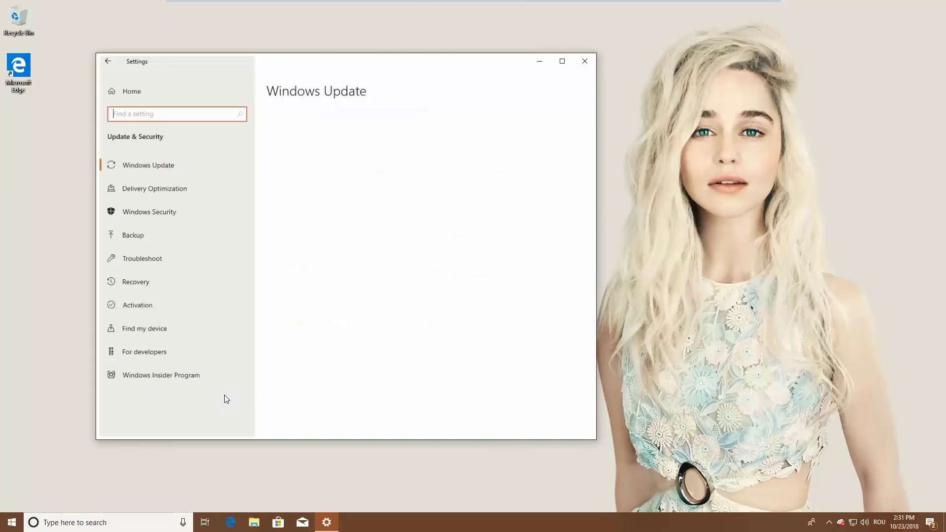
left_click(198, 279)
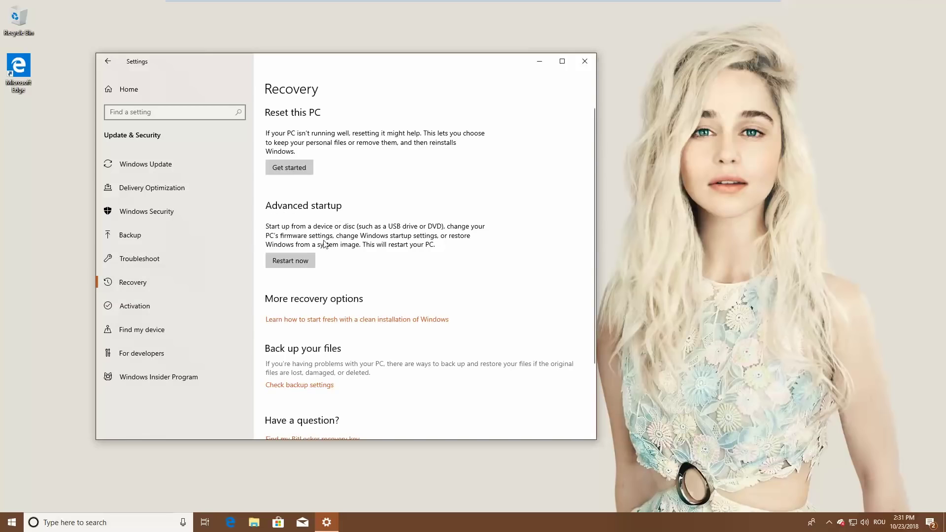
left_click(290, 261)
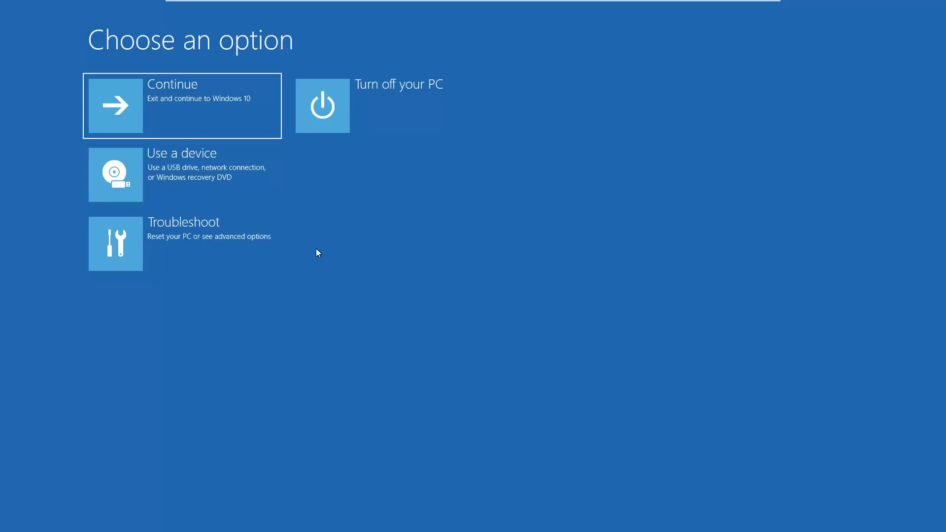
- Go to Troubleshoot > Advanced options > See more recovery options > Startup Settings
left_click(225, 254)
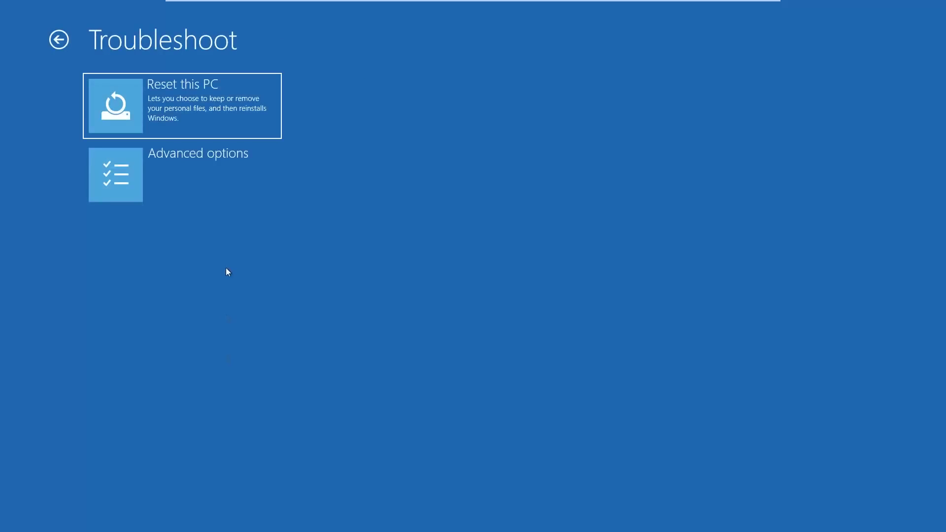
left_click(197, 188)
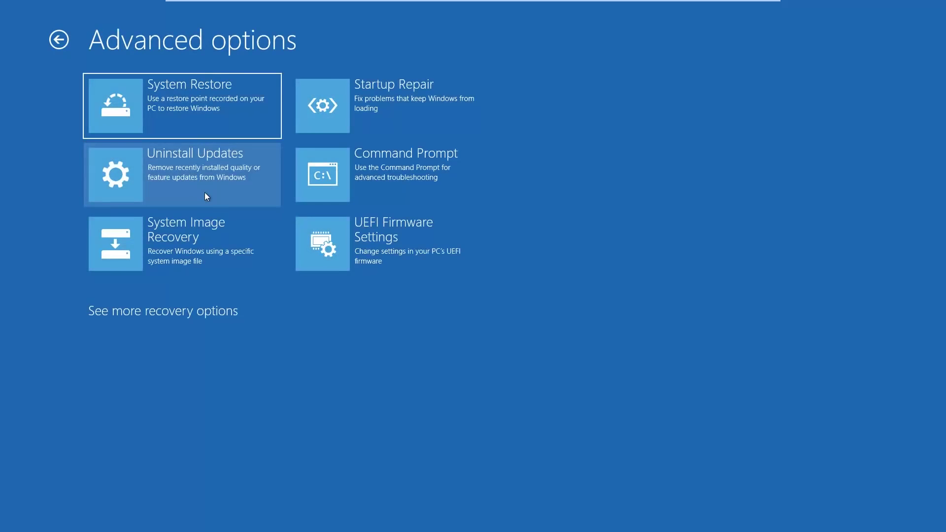
left_click(190, 313)
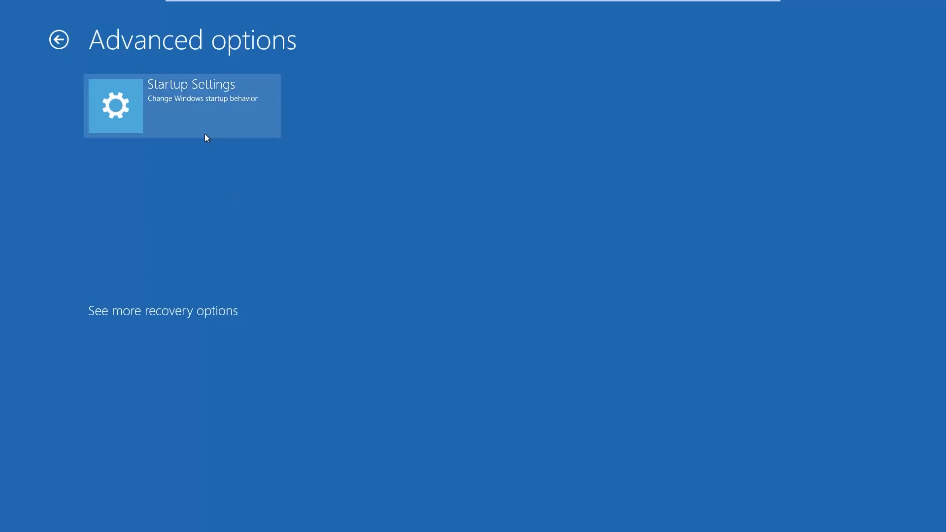
left_click(205, 134)
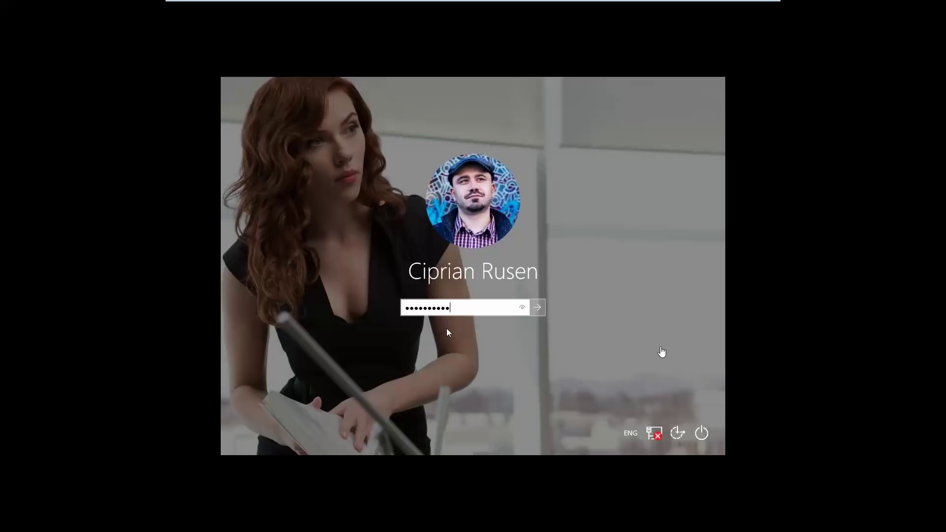
- Submit the entered account password to sign in to Safe Mode
left_click(539, 311)
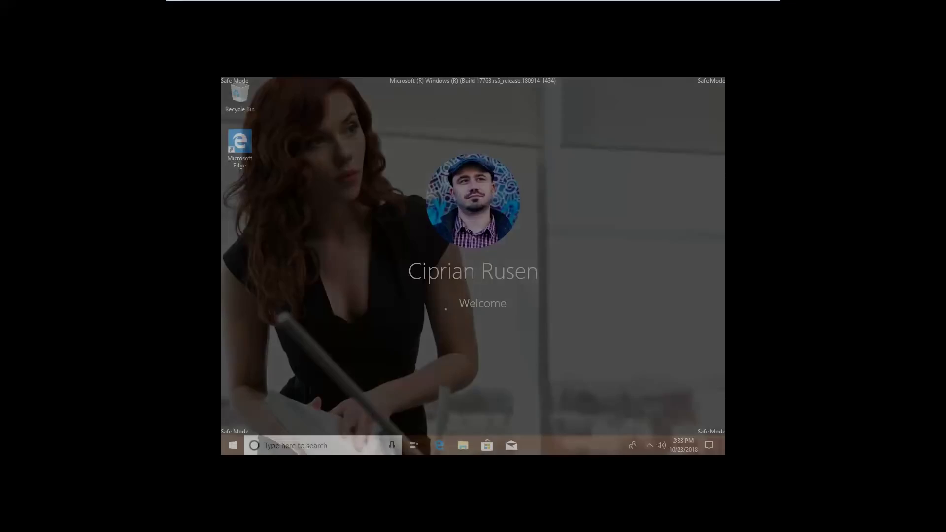